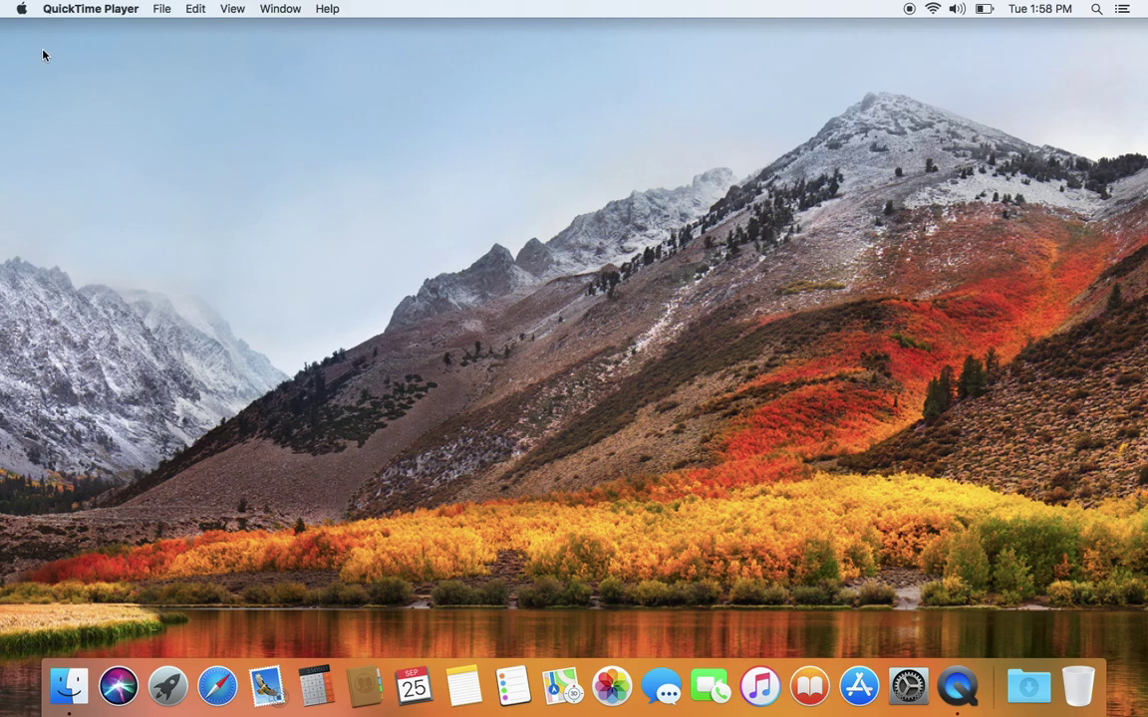
# Open the Apple menu from the Apple logo in the menu bar.
pyautogui.click(20, 10)
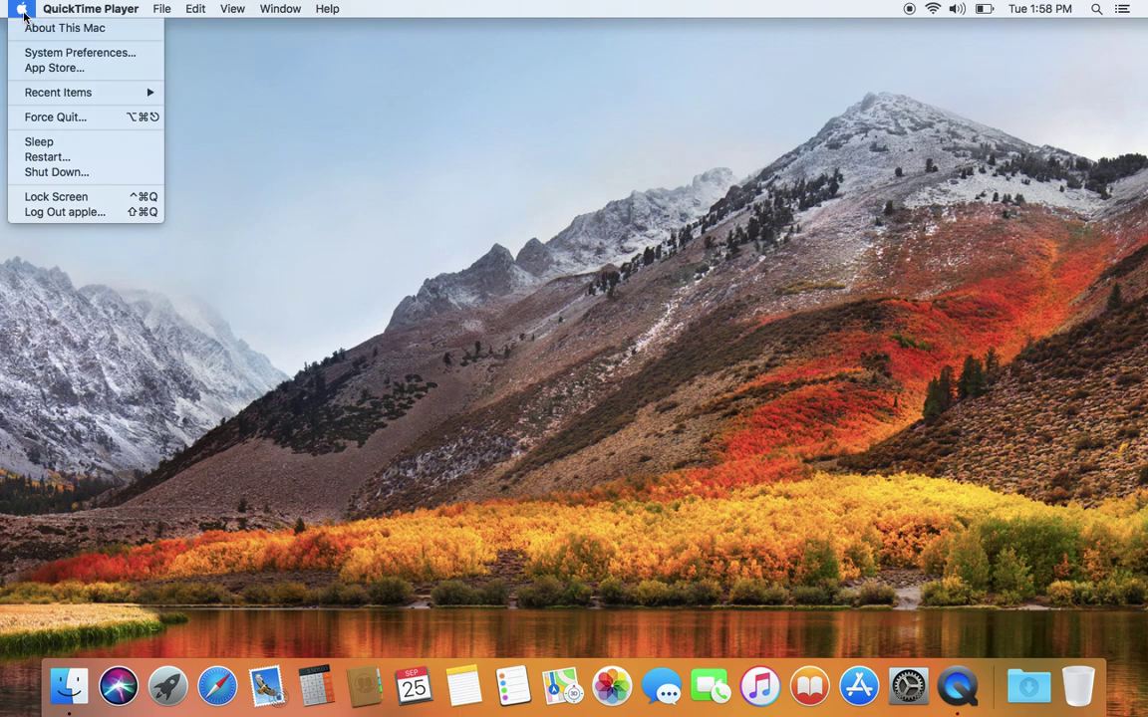
pyautogui.click(24, 15)
pyautogui.click(24, 16)
pyautogui.click(44, 53)
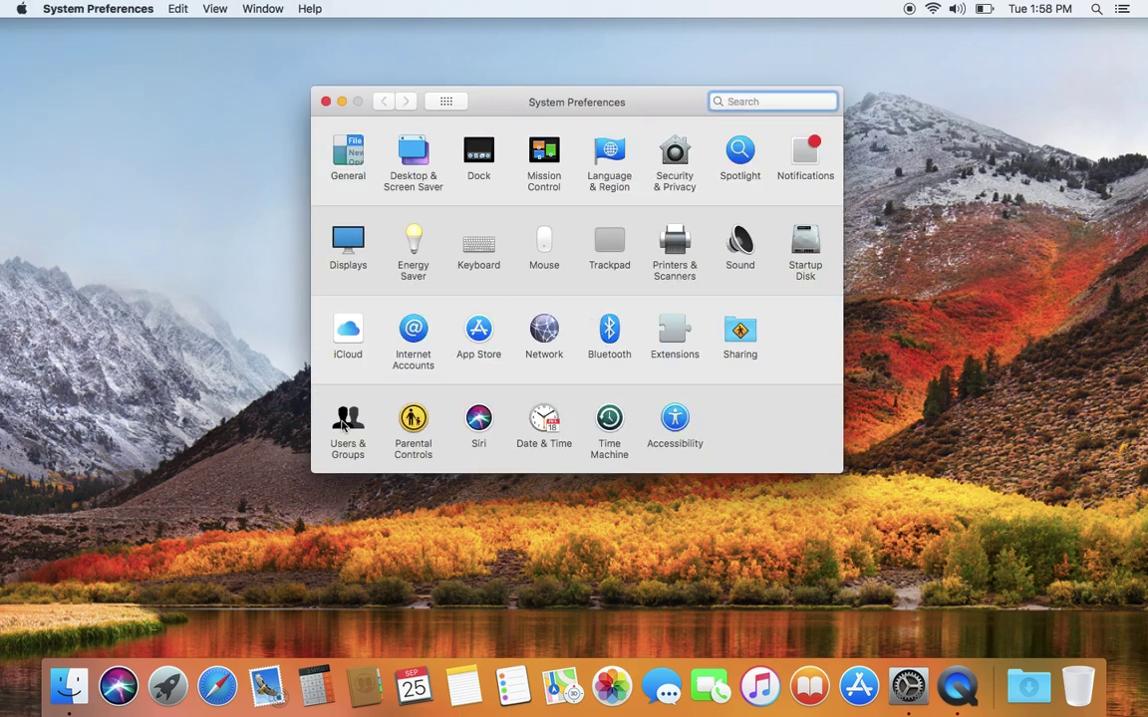
pyautogui.click(343, 423)
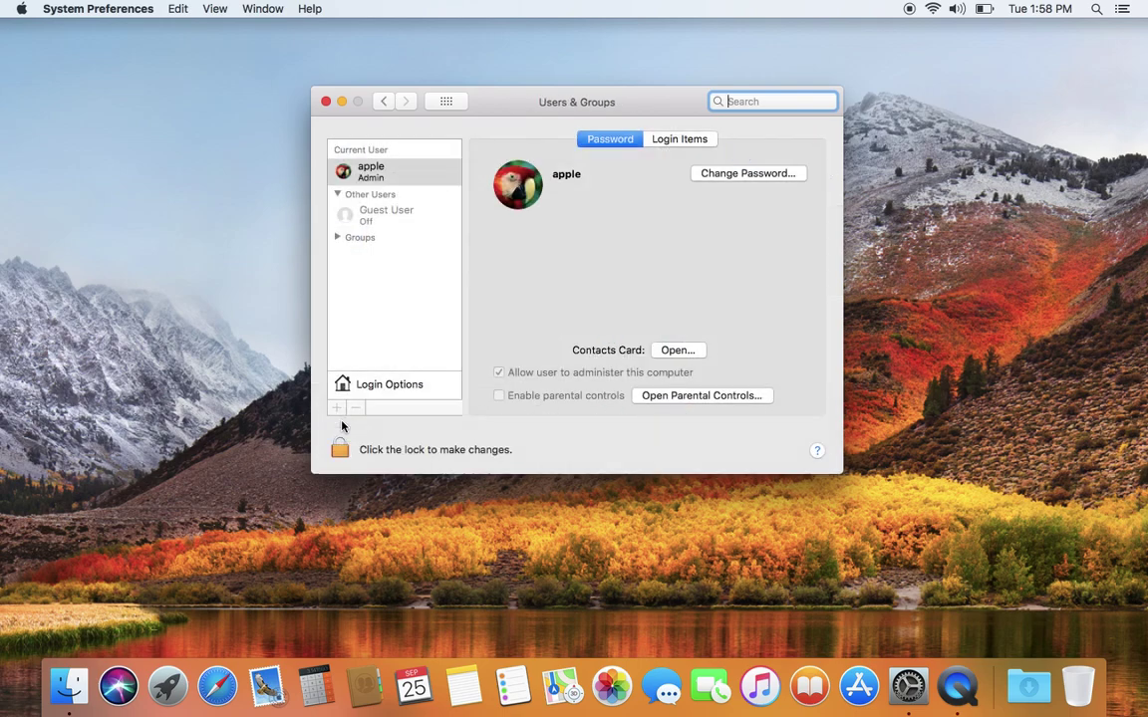
pyautogui.click(341, 449)
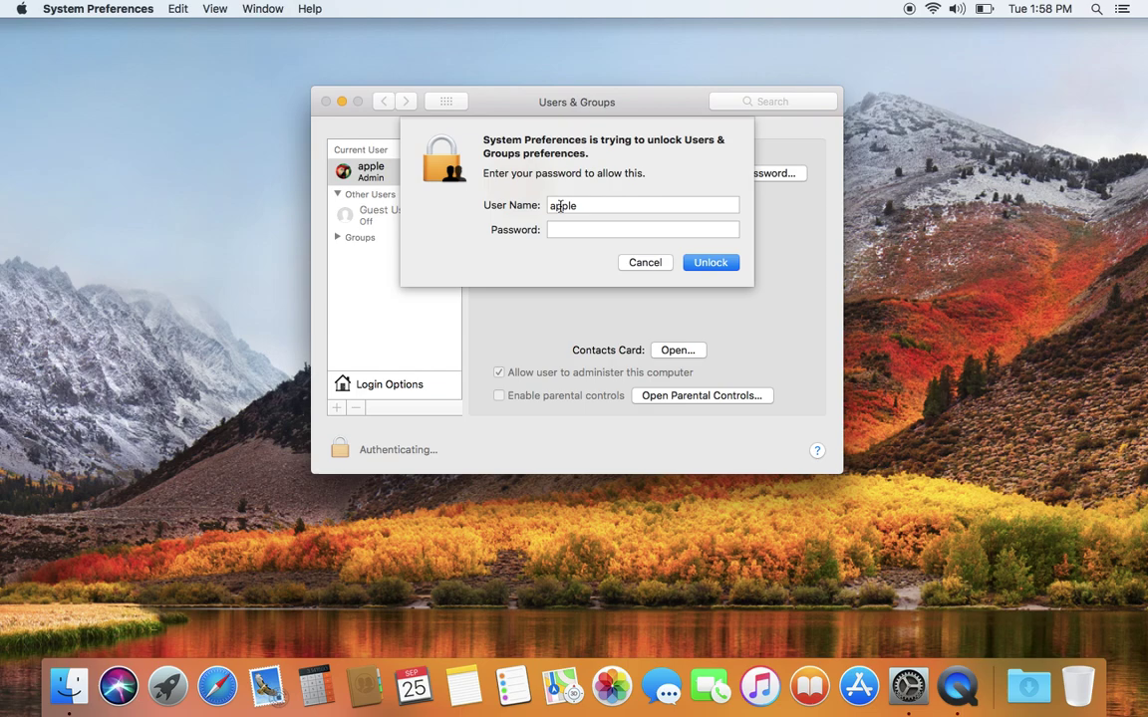
pyautogui.press('Return')
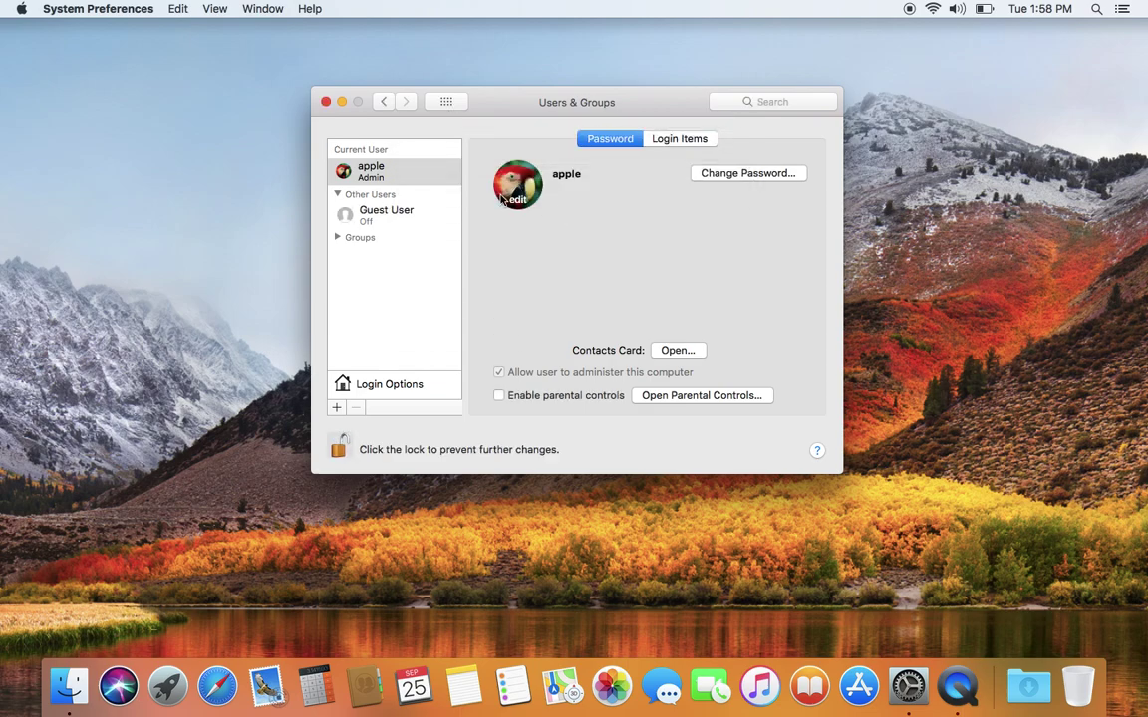
# Show the Login Items list for the apple account, which is empty.
pyautogui.click(665, 144)
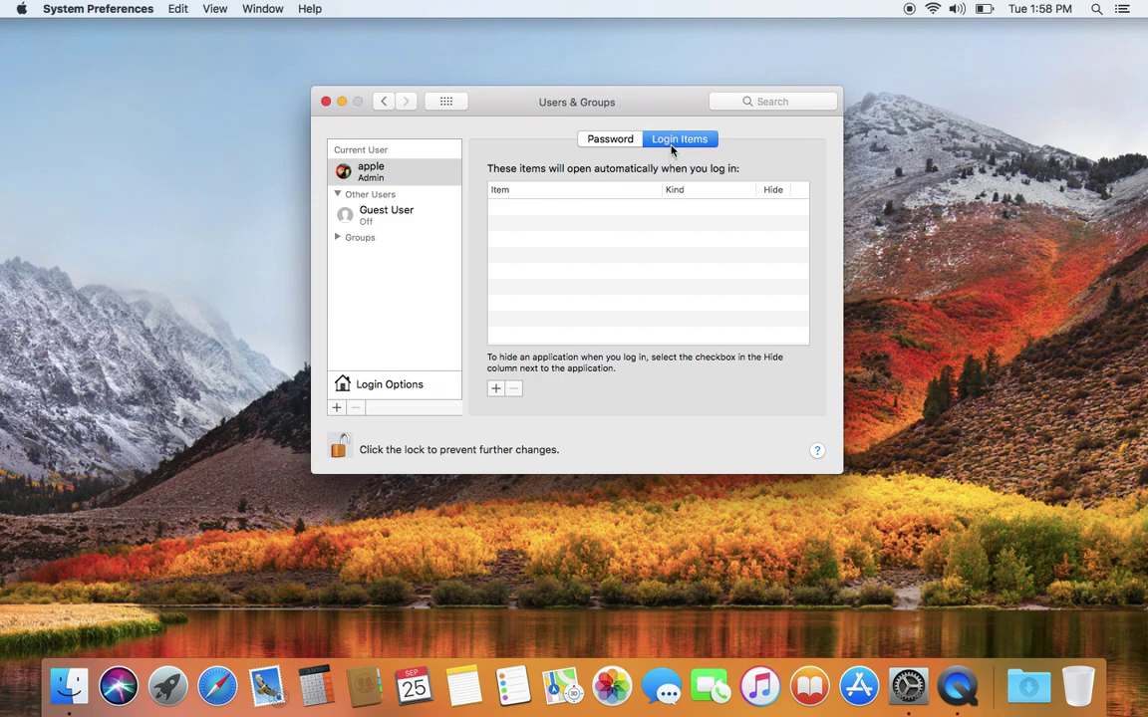
pyautogui.click(403, 170)
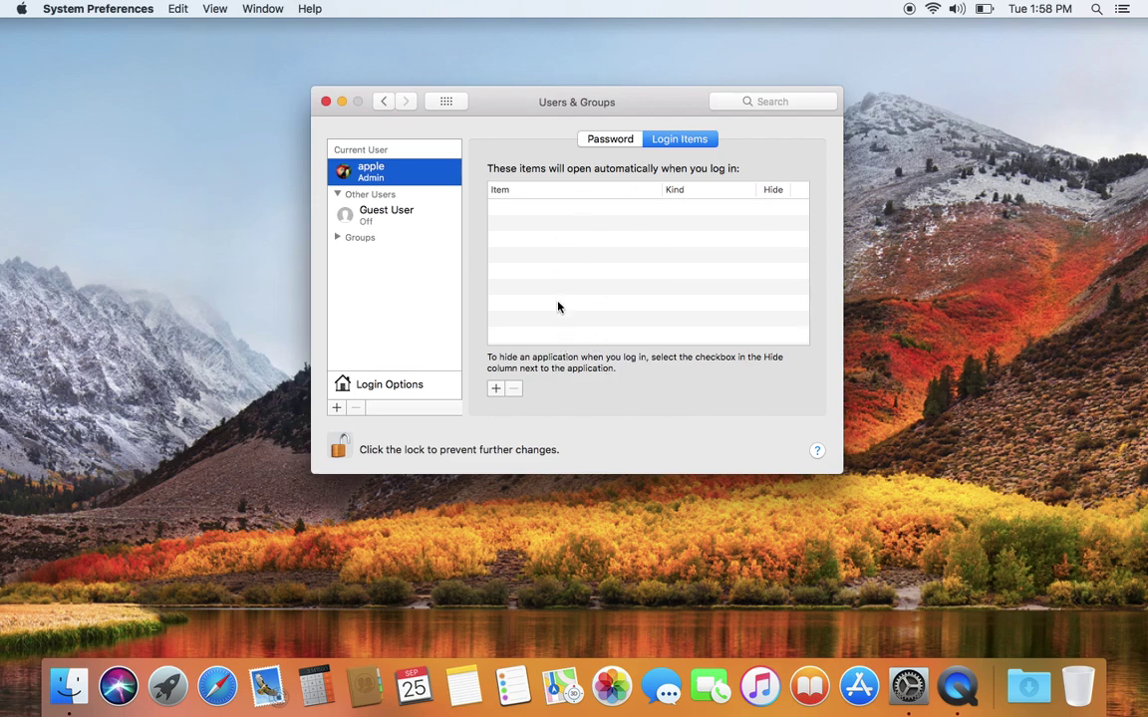
pyautogui.click(531, 299)
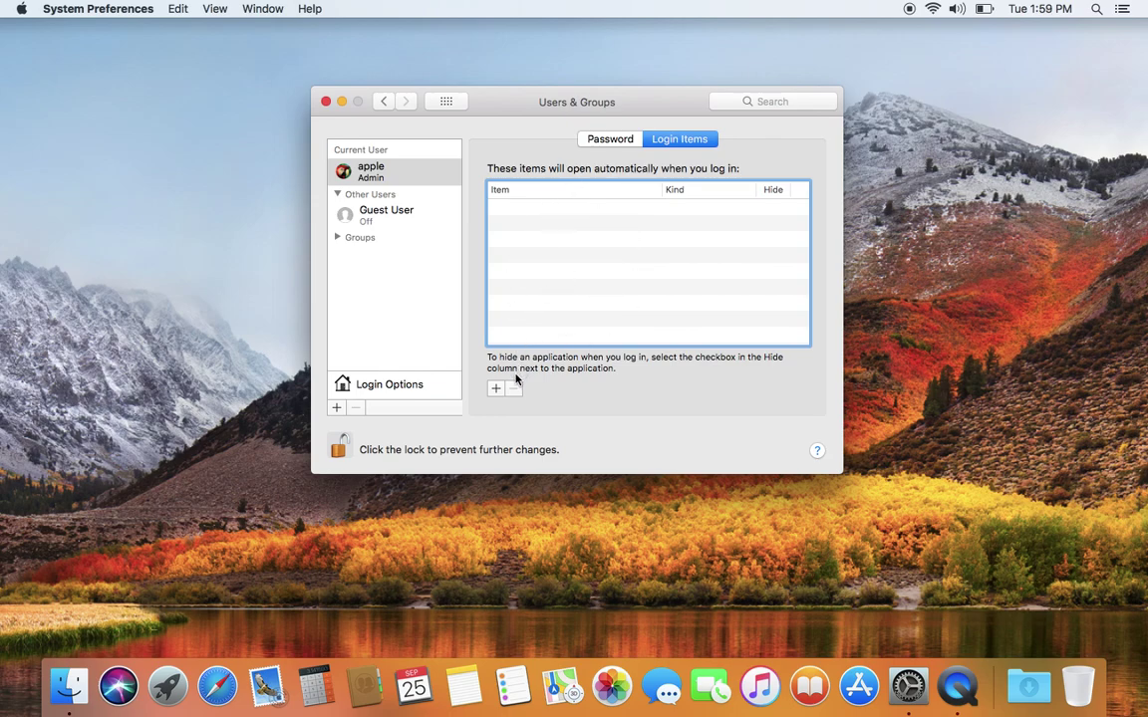
pyautogui.click(403, 177)
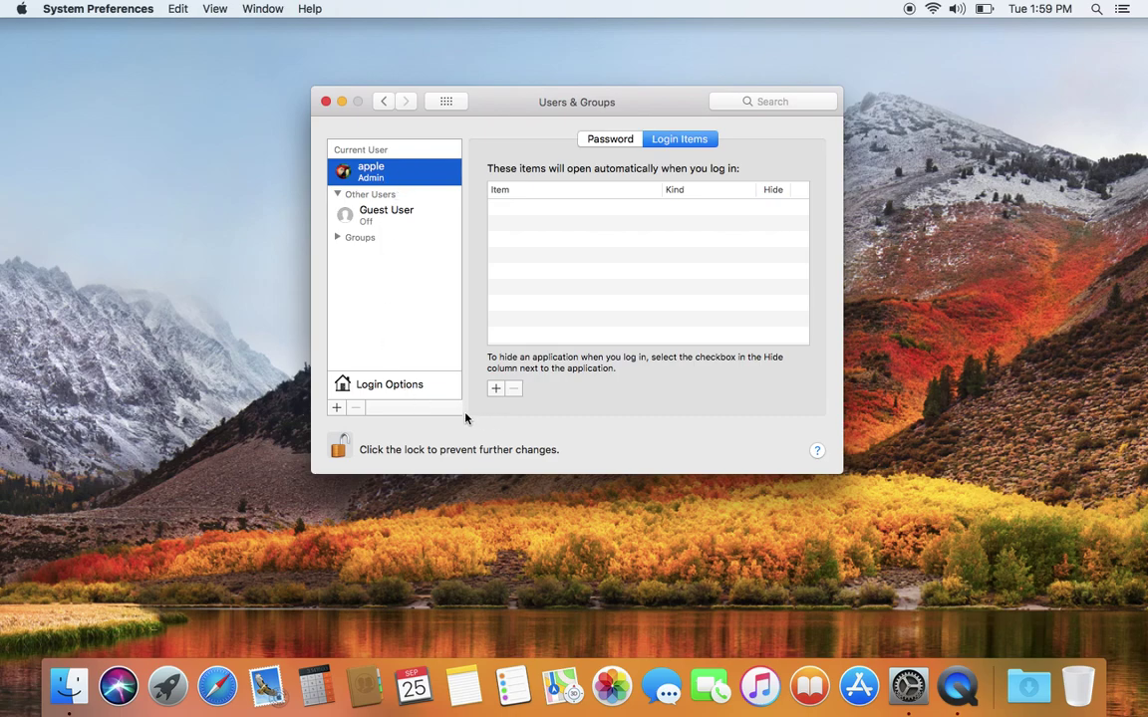
pyautogui.rightClick(383, 176)
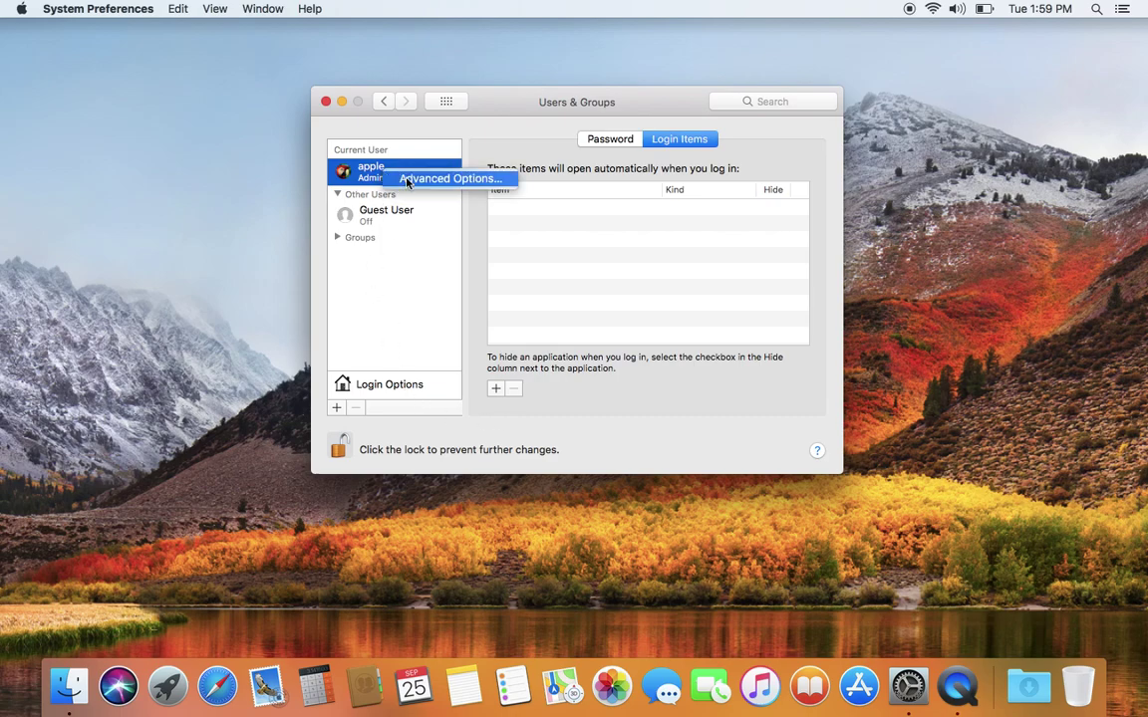
pyautogui.click(406, 180)
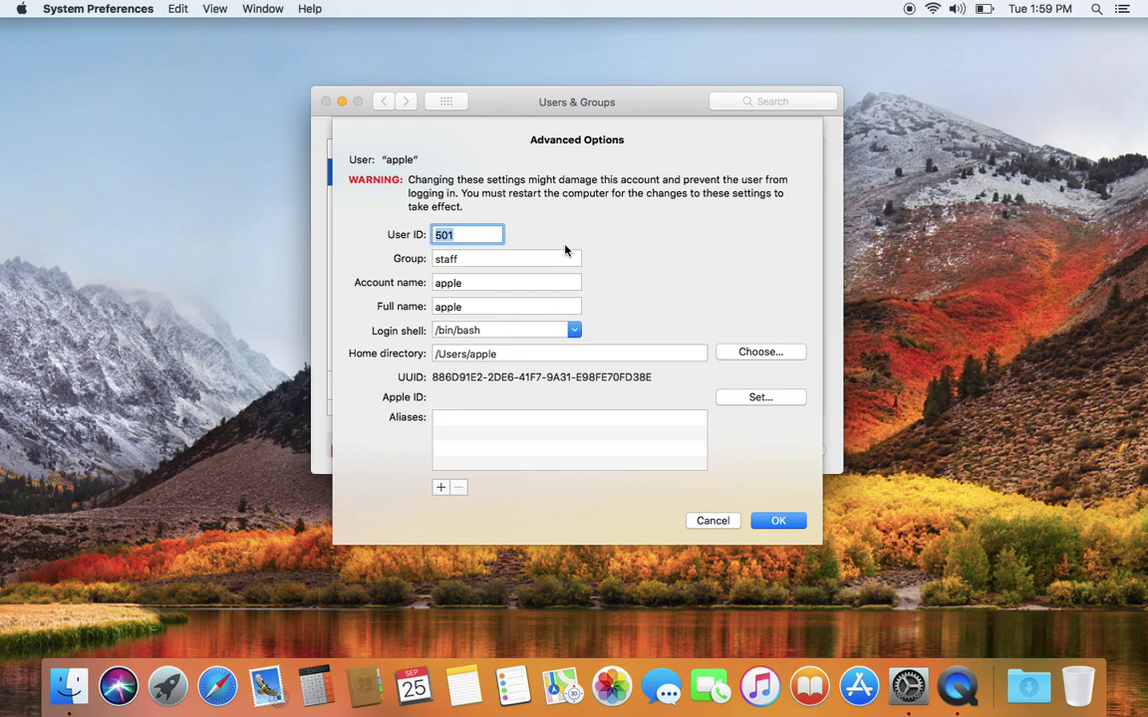
pyautogui.click(725, 521)
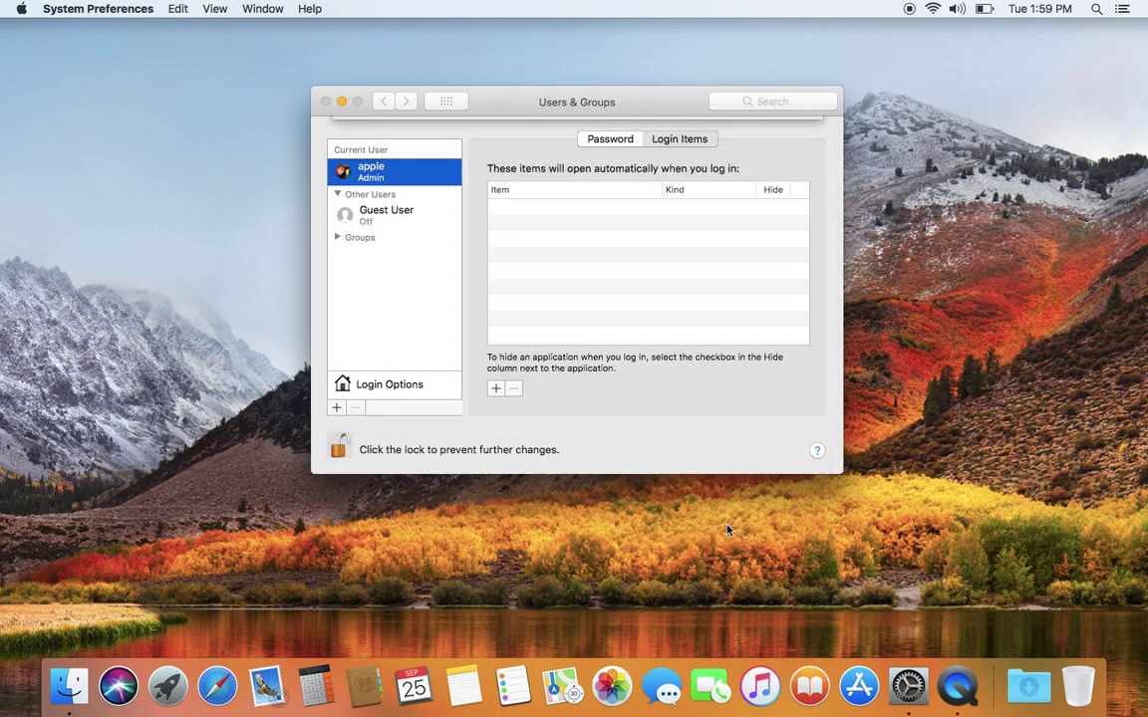
# Create a Standard user named 'MacStar' with a password and the hint '4321'.
pyautogui.click(339, 408)
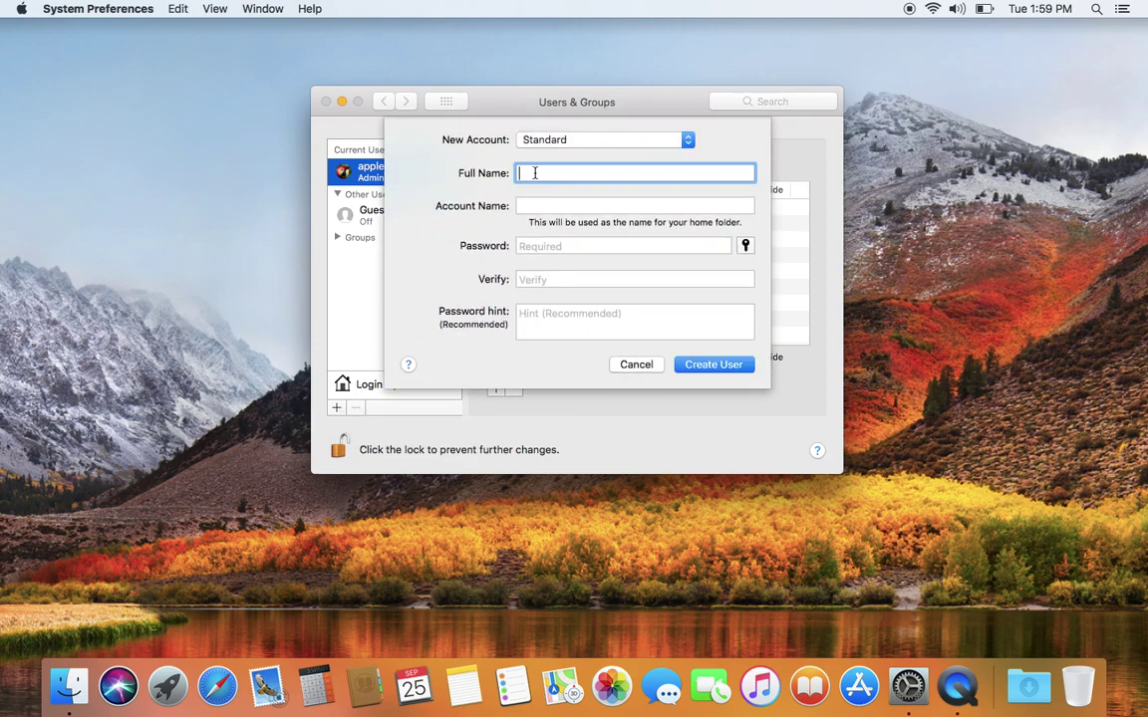
pyautogui.write('MAc')
pyautogui.press('BackSpace')
pyautogui.press('BackSpace')
pyautogui.write('acStar')
pyautogui.press('Tab')
pyautogui.press('Tab')
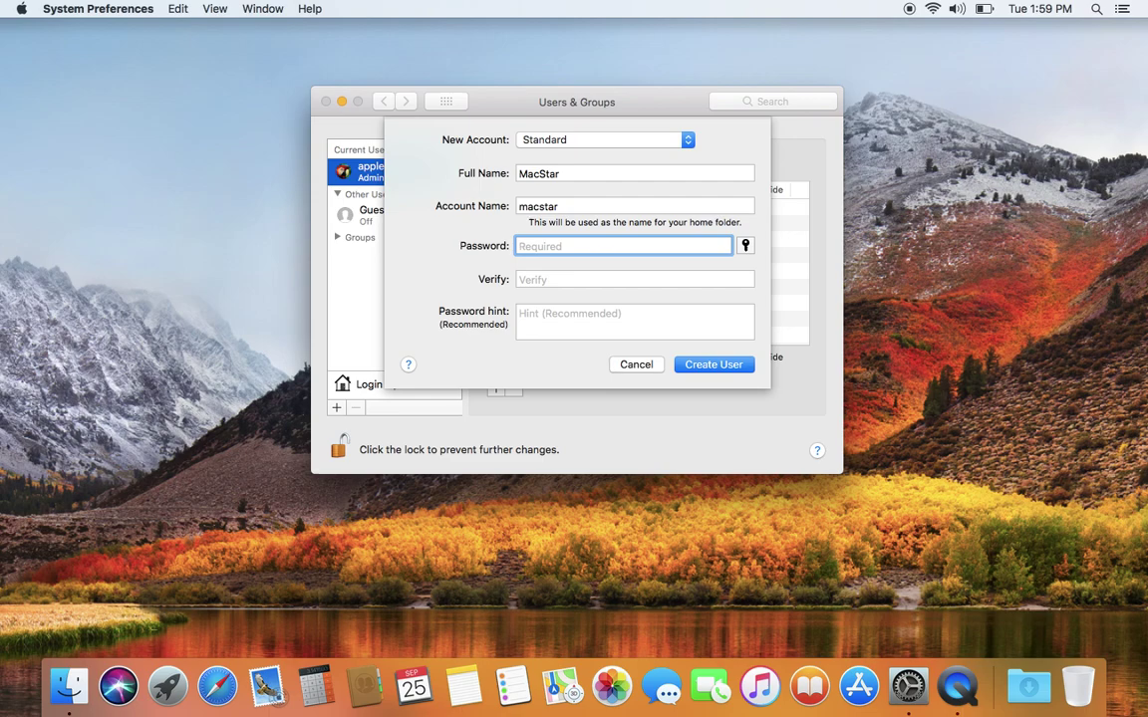
pyautogui.click(530, 280)
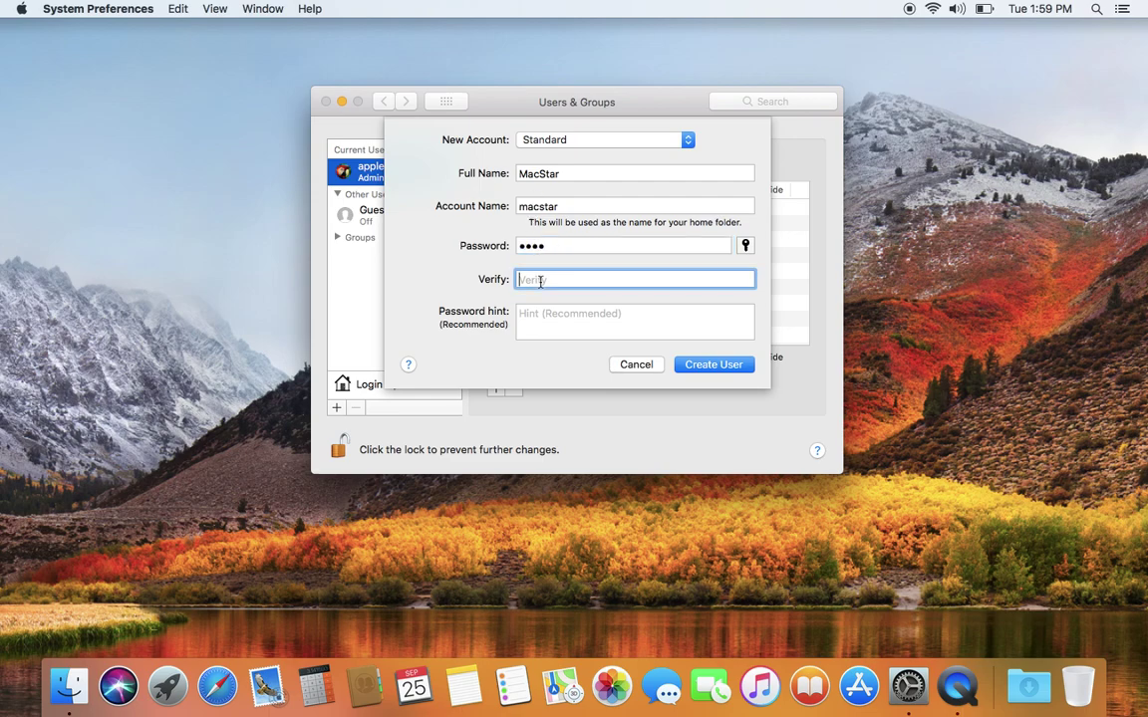
pyautogui.click(551, 312)
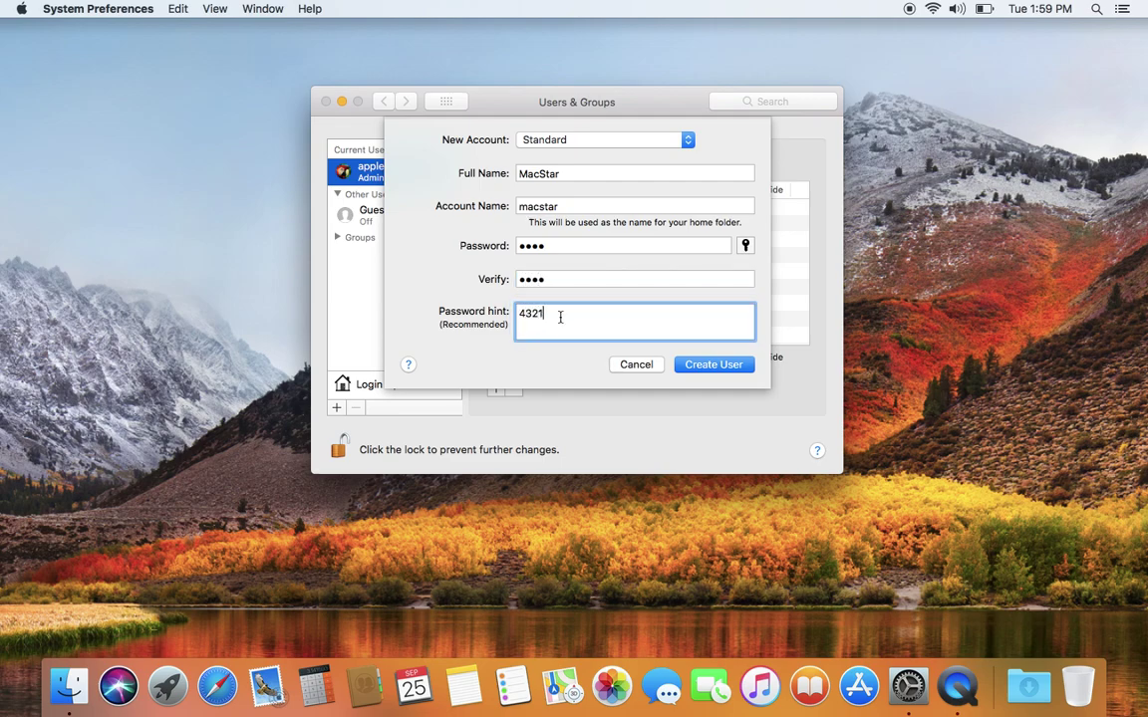
pyautogui.click(703, 369)
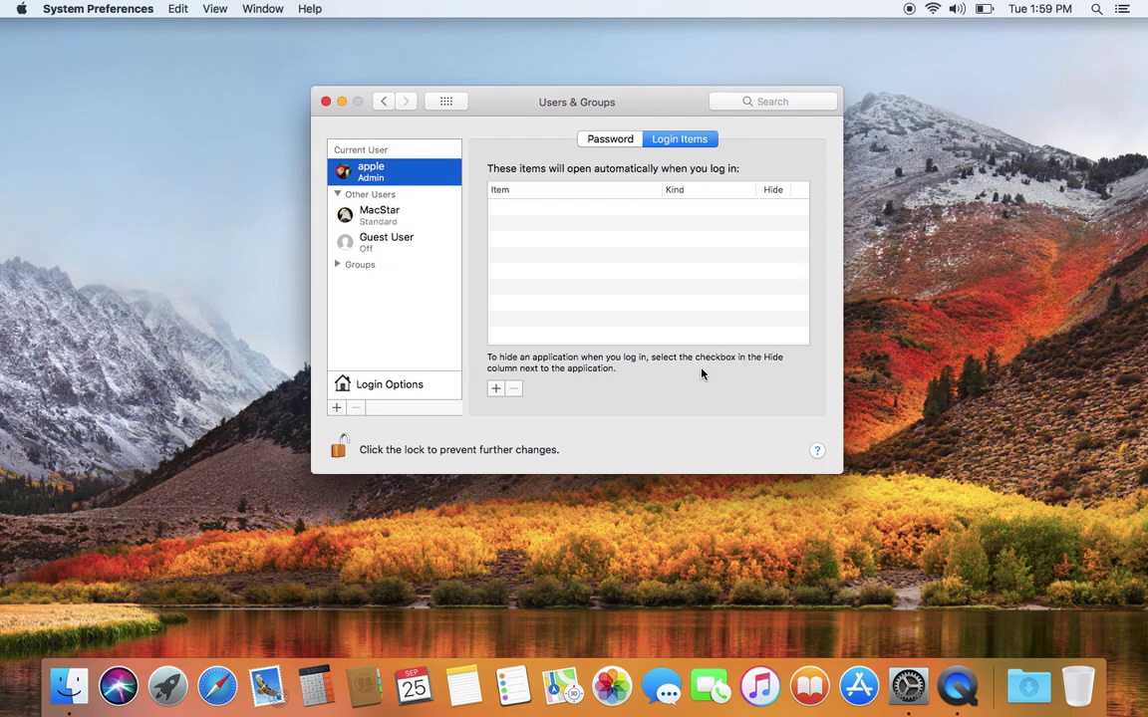
# Delete the MacStar account together with its home folder.
pyautogui.click(379, 217)
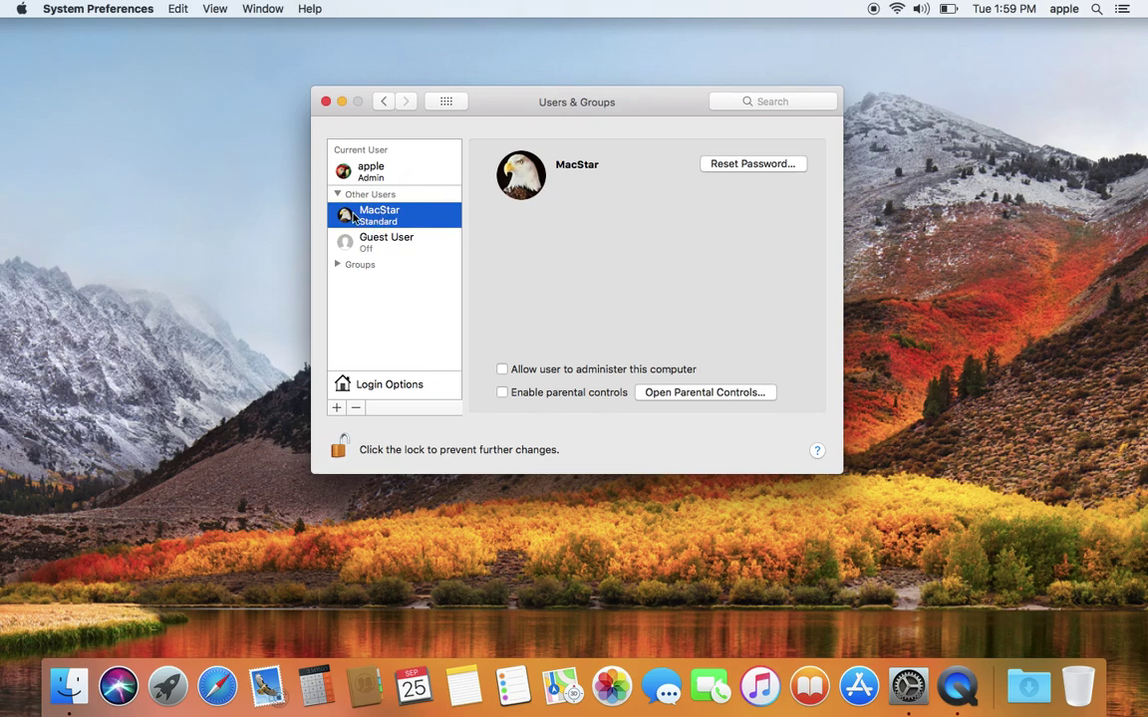
pyautogui.click(332, 167)
pyautogui.click(383, 211)
pyautogui.click(357, 410)
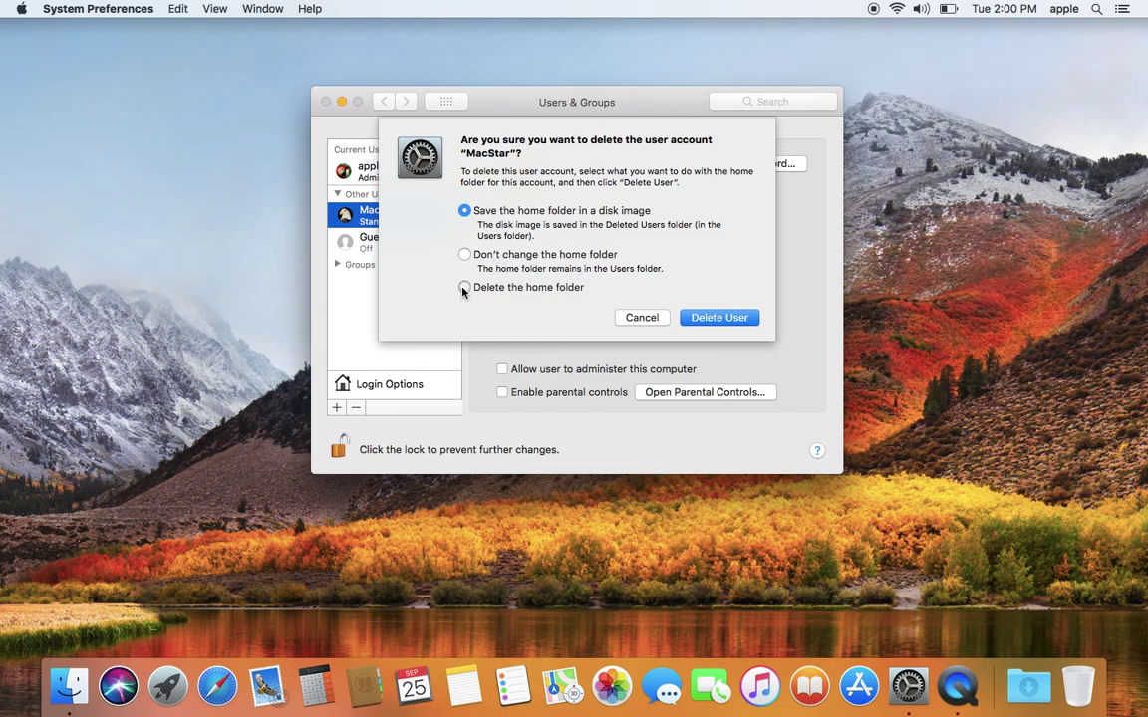
pyautogui.click(464, 287)
pyautogui.click(722, 321)
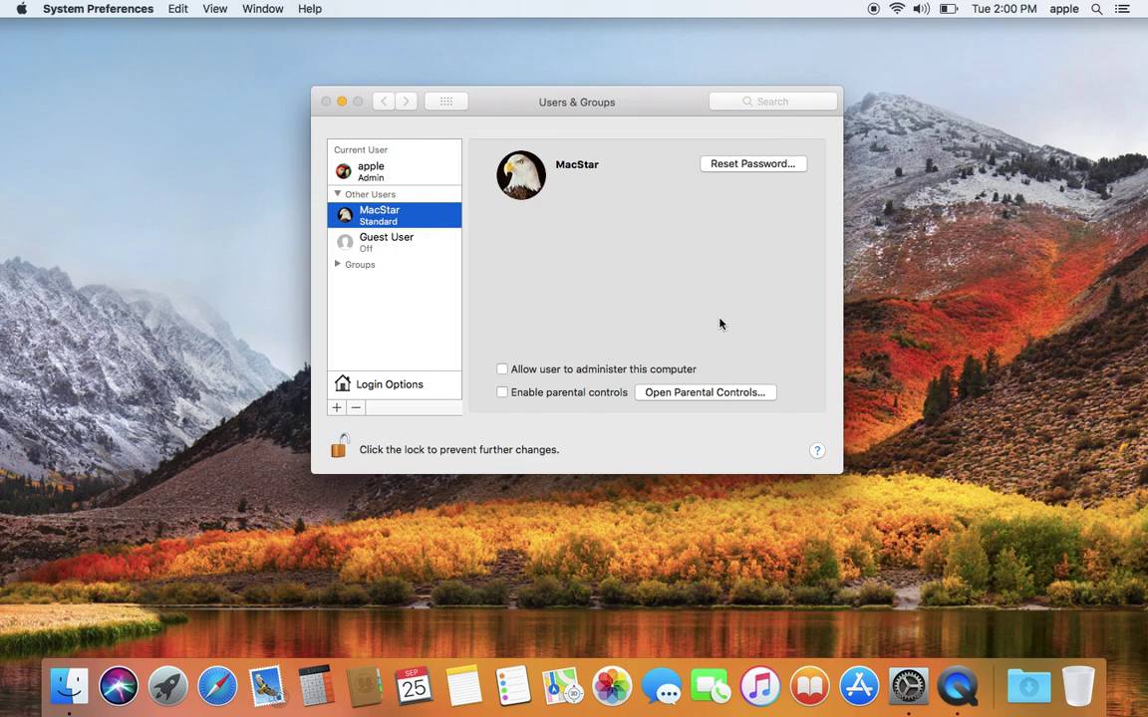
# Start a new Administrator account with full name 'mac star' and account name 'macstar'.
pyautogui.click(337, 408)
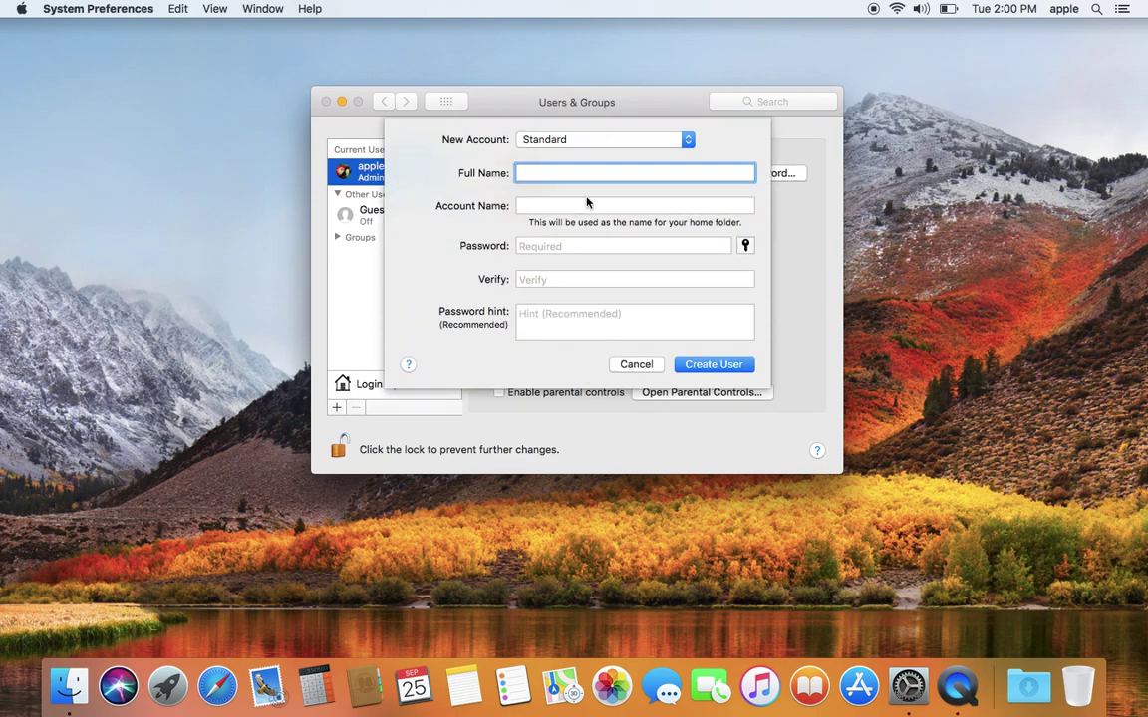
pyautogui.click(569, 142)
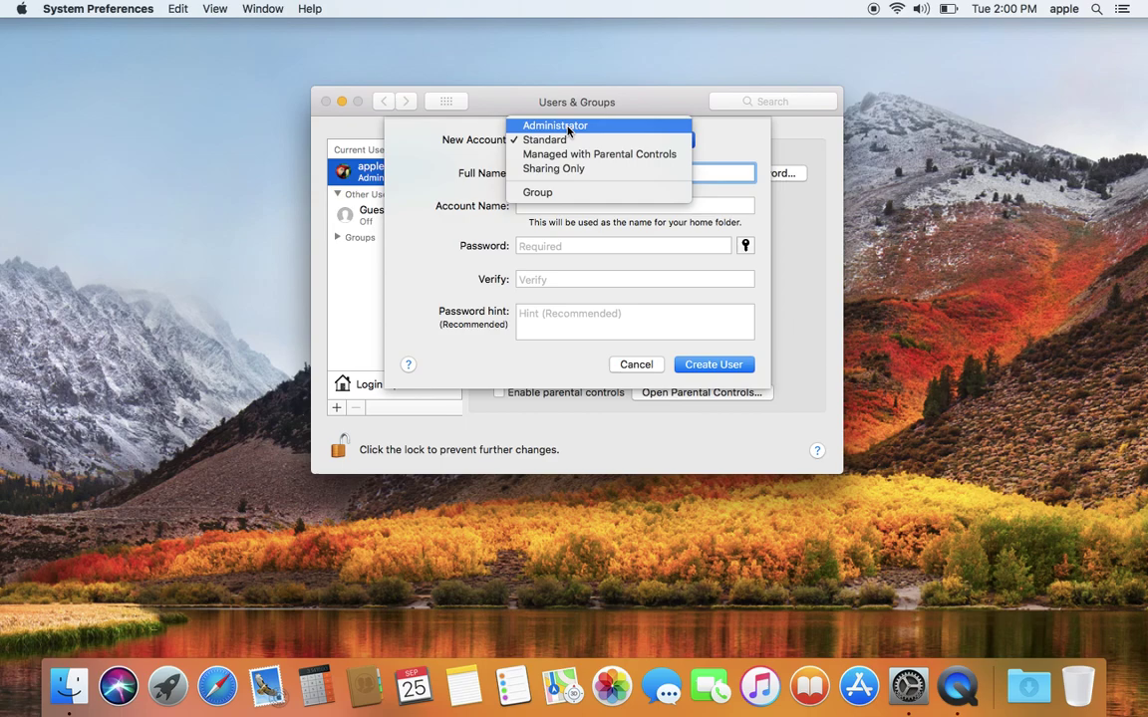
pyautogui.click(569, 130)
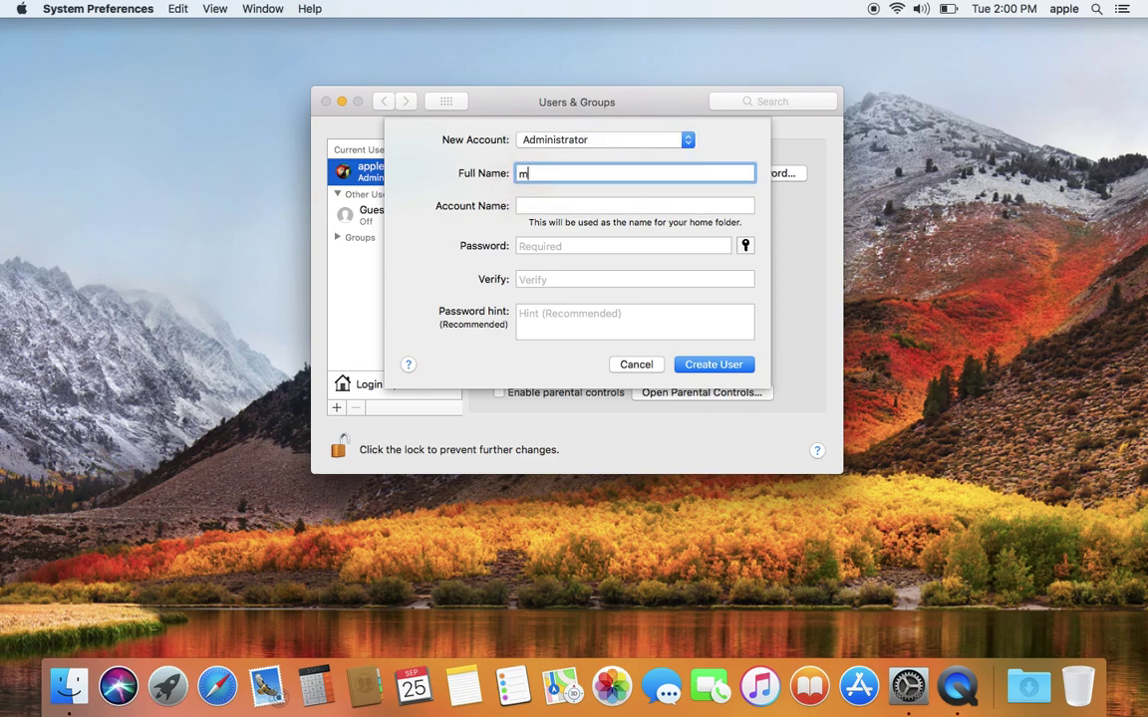
pyautogui.press('Tab')
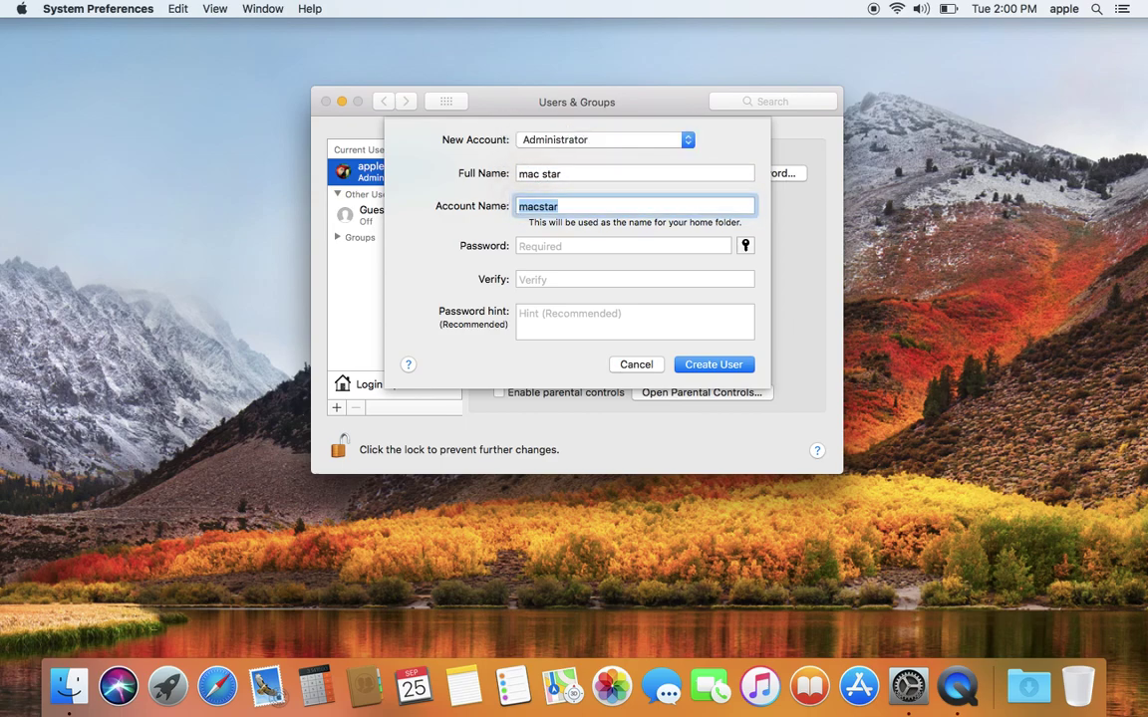
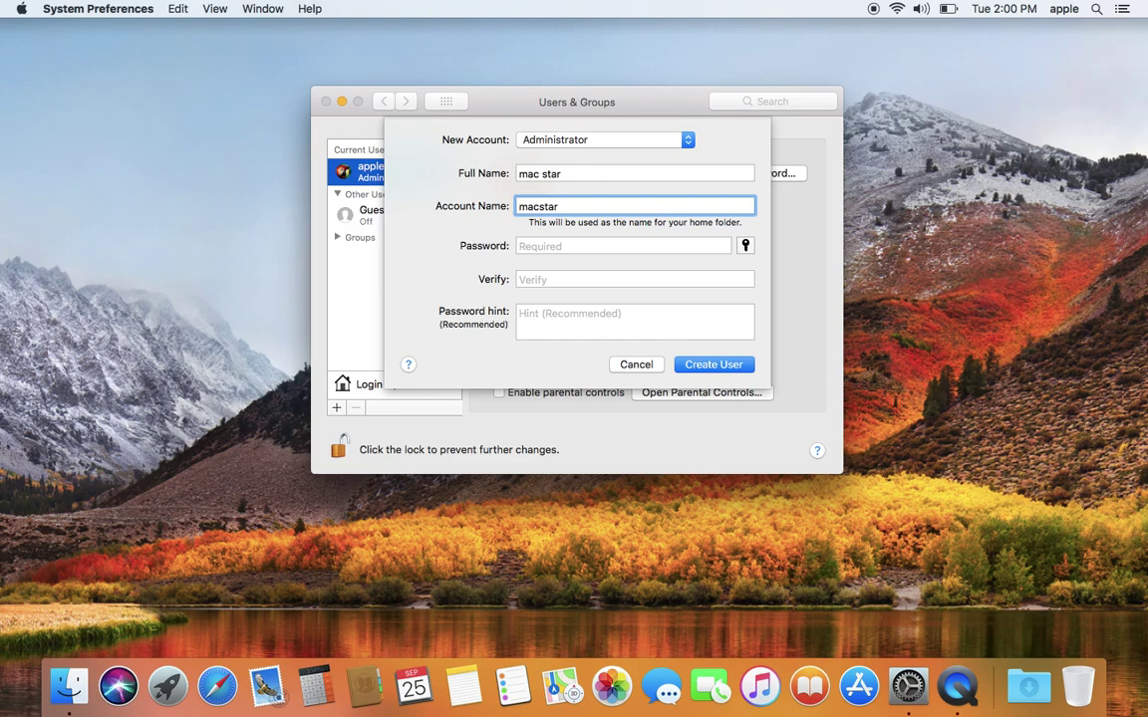
pyautogui.press('Tab')
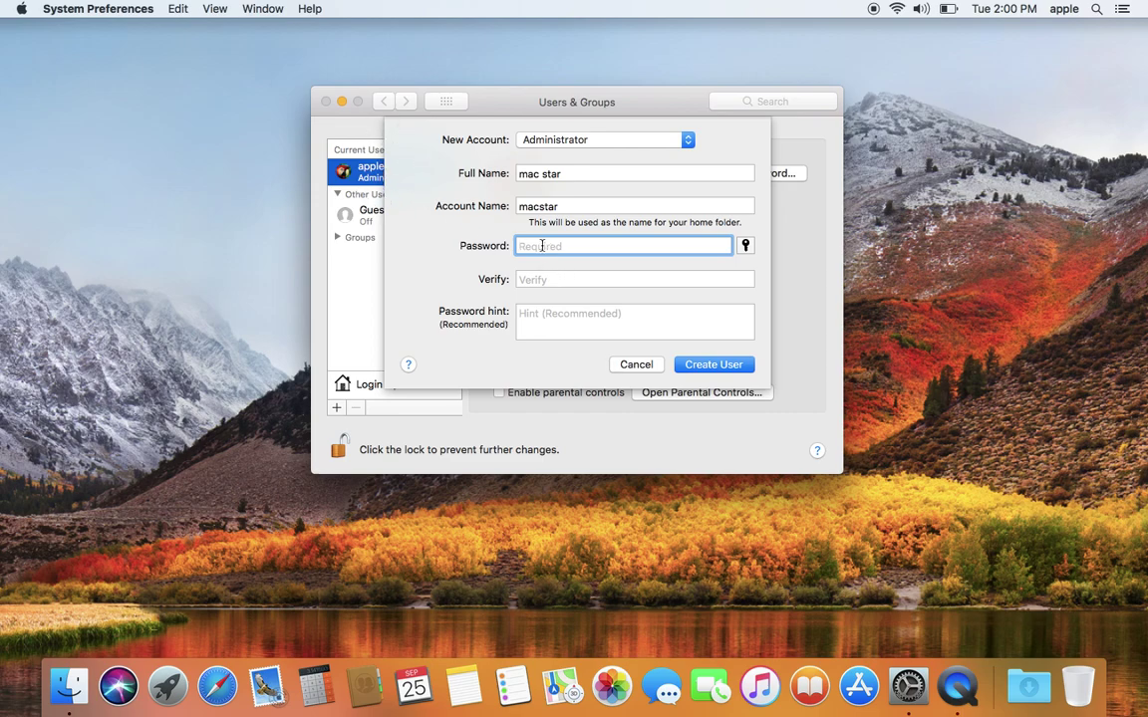
pyautogui.press('Tab')
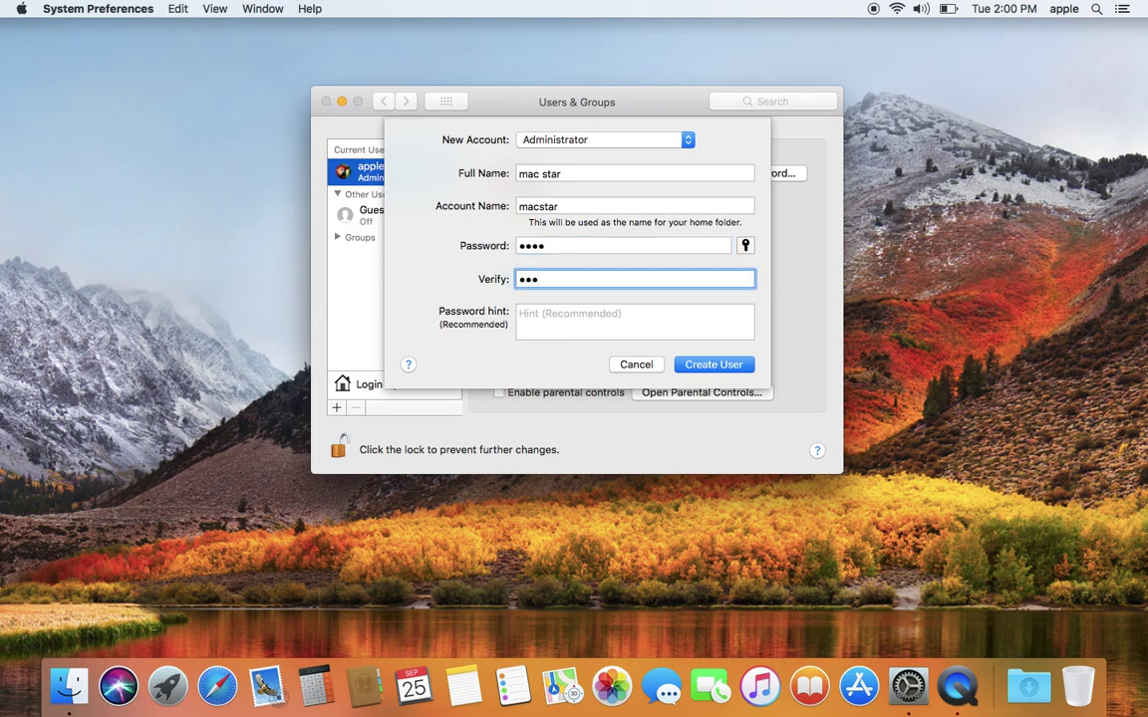
pyautogui.press('BackSpace')
pyautogui.press('BackSpace')
pyautogui.press('BackSpace')
pyautogui.click(710, 365)
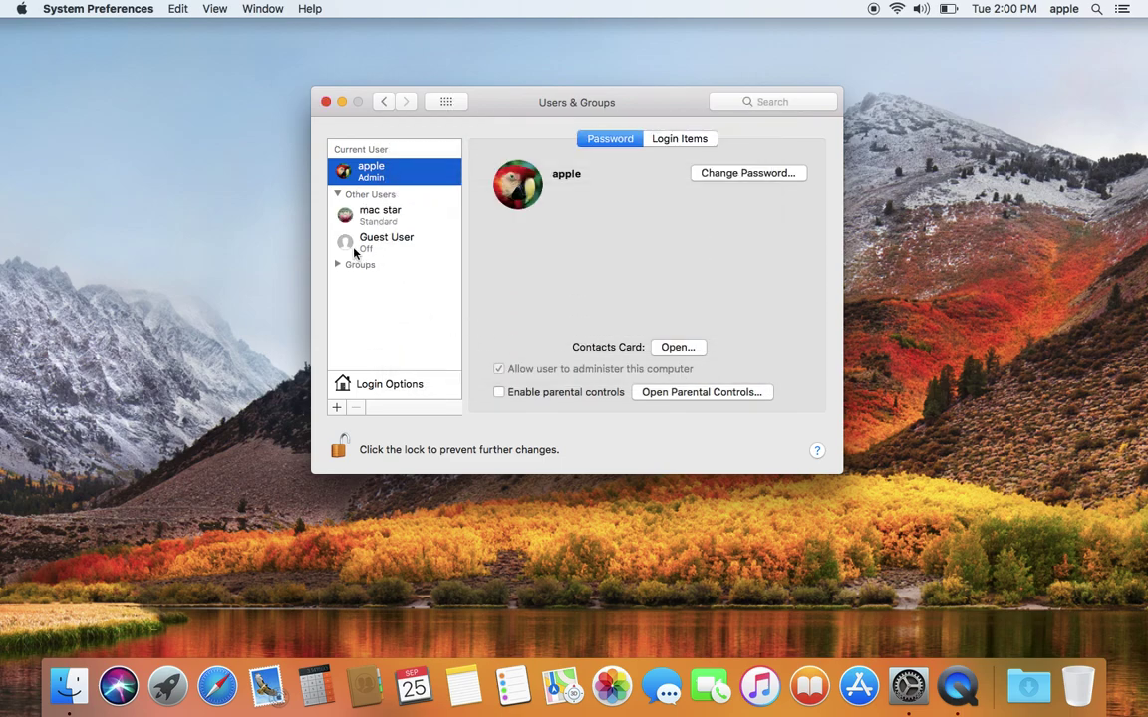
# Select mac star to check its admin permission, then open and dismiss the Apple menu.
pyautogui.click(384, 220)
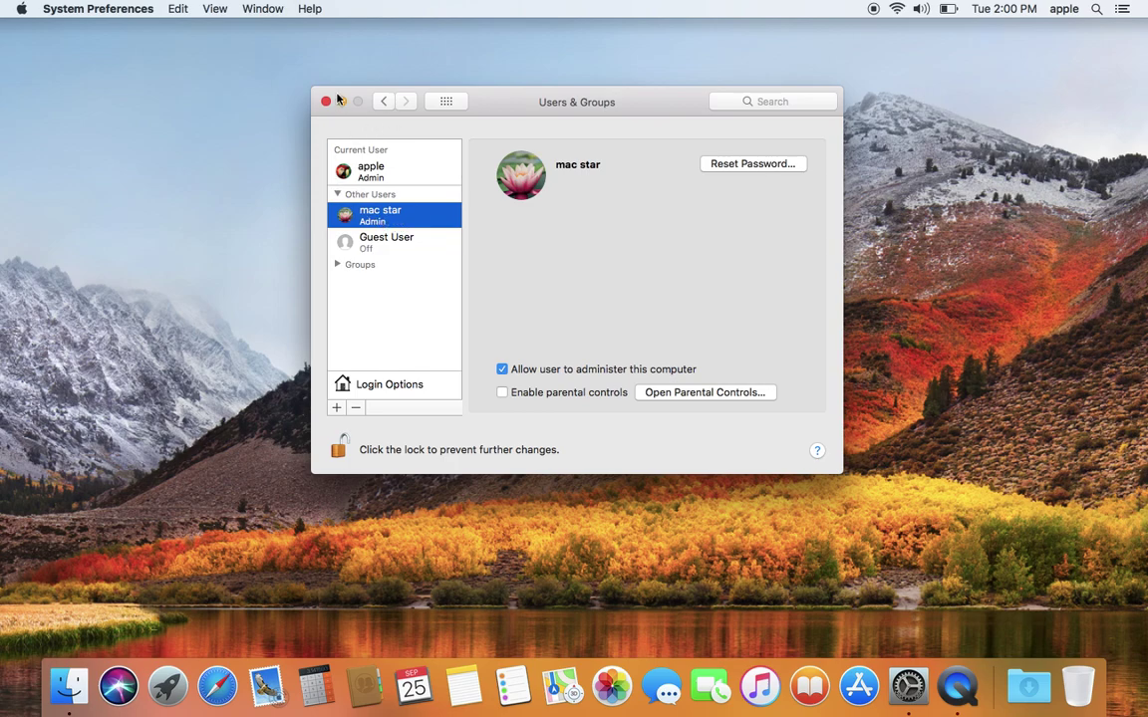
pyautogui.click(21, 9)
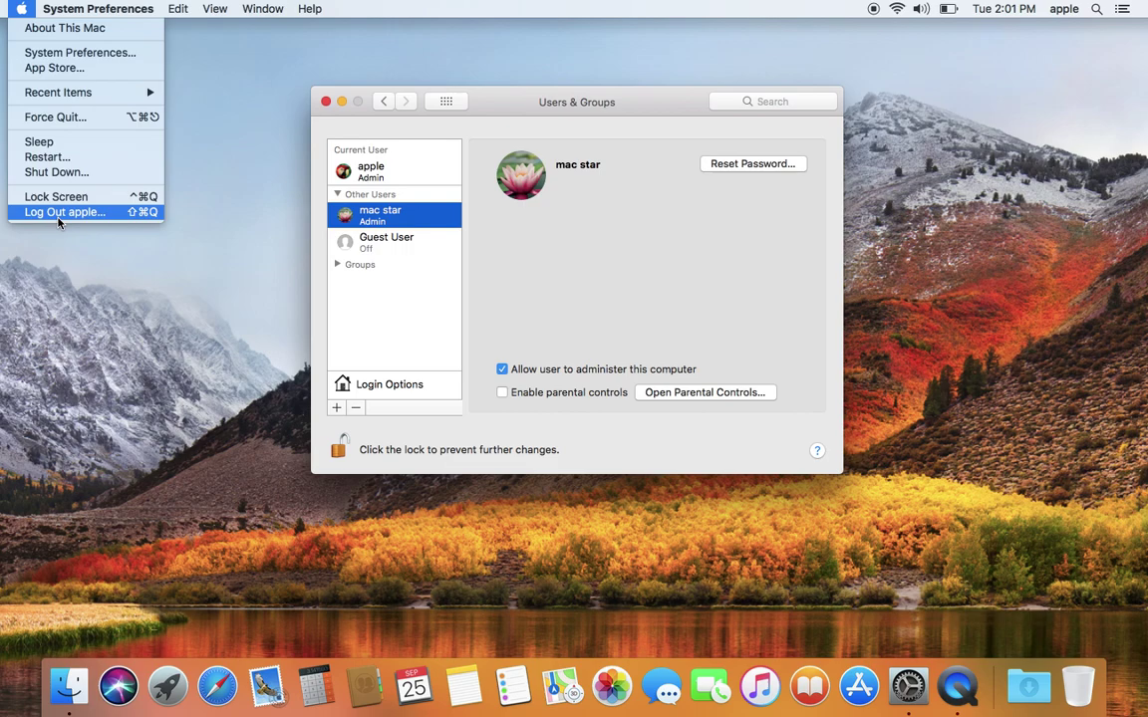
pyautogui.click(275, 192)
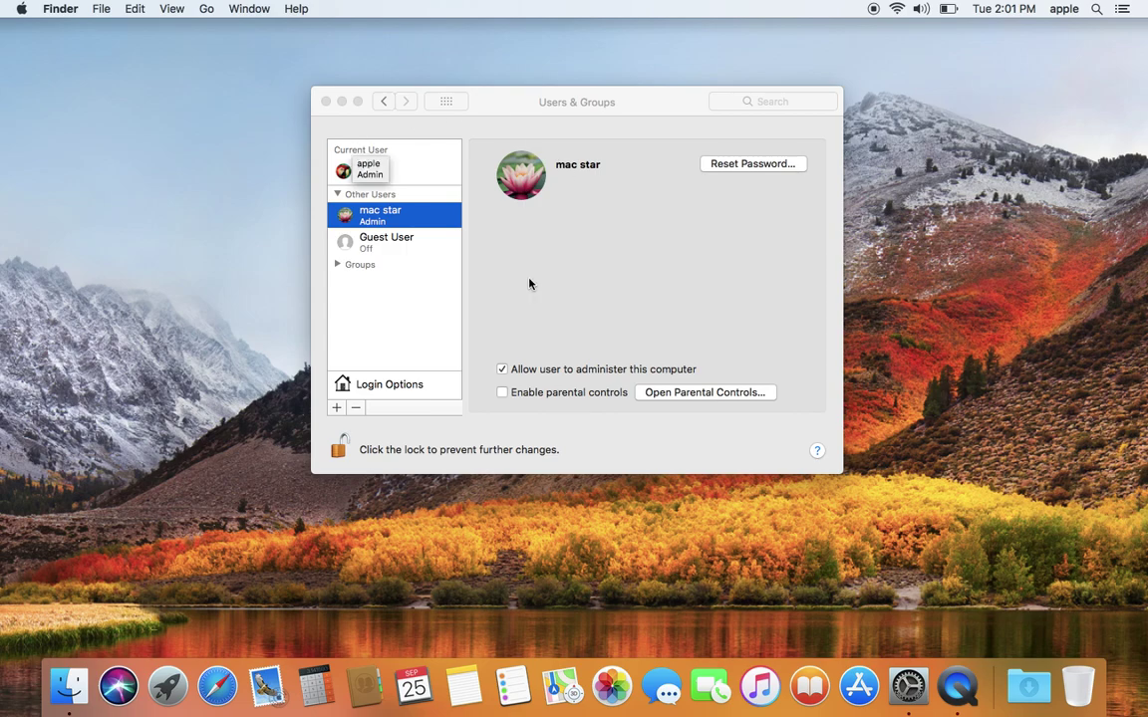
# Compare the apple and mac star account details, ending on the apple account.
pyautogui.click(379, 173)
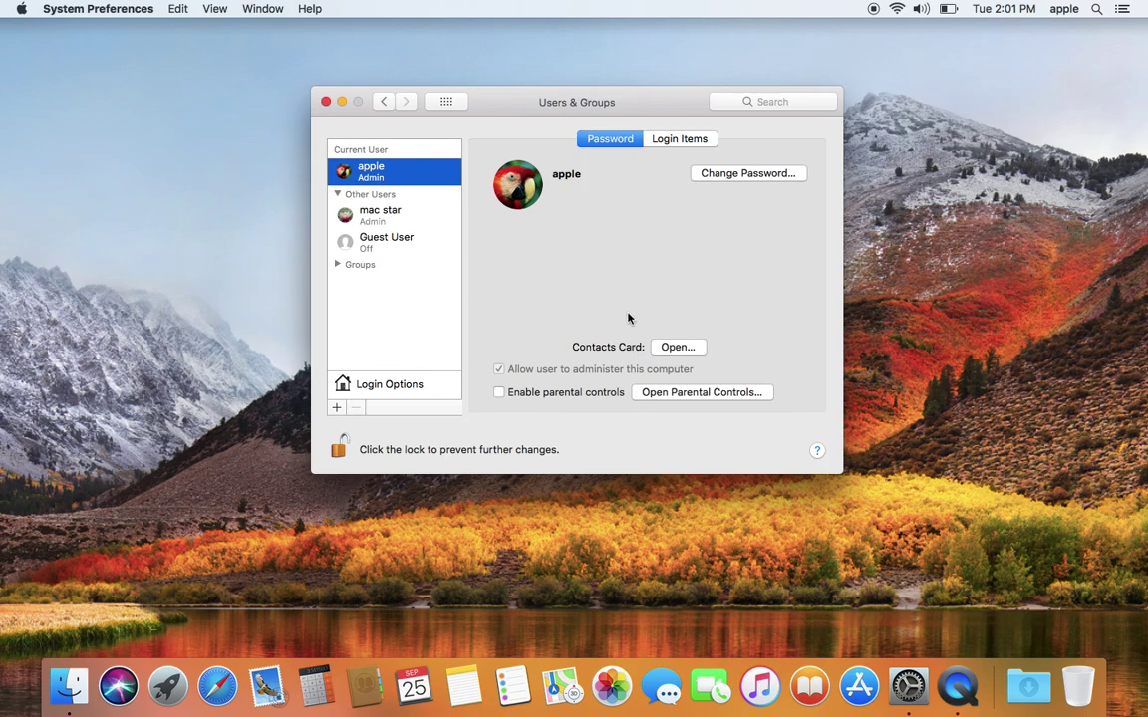
pyautogui.click(369, 221)
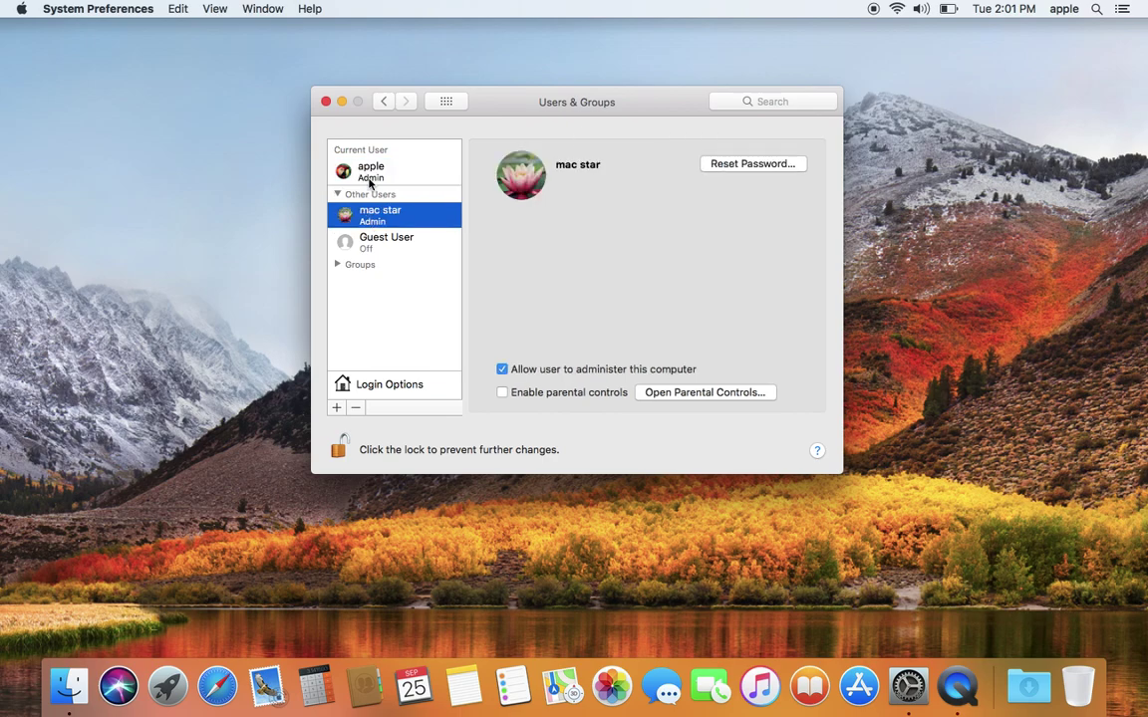
pyautogui.click(370, 173)
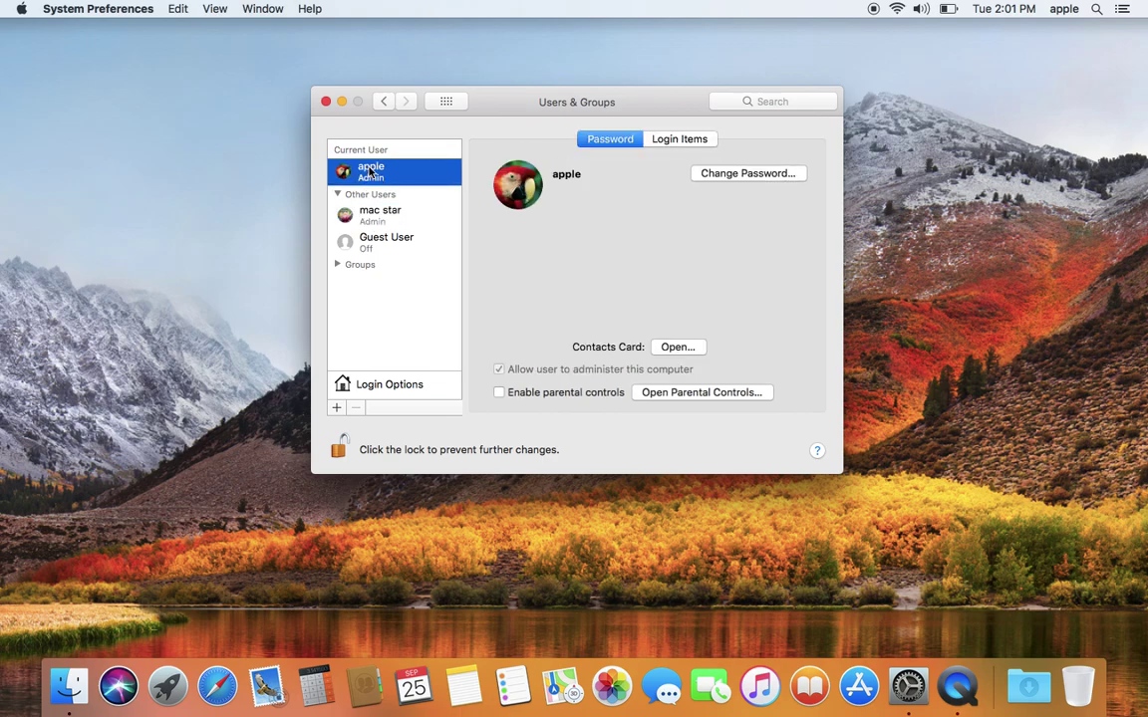